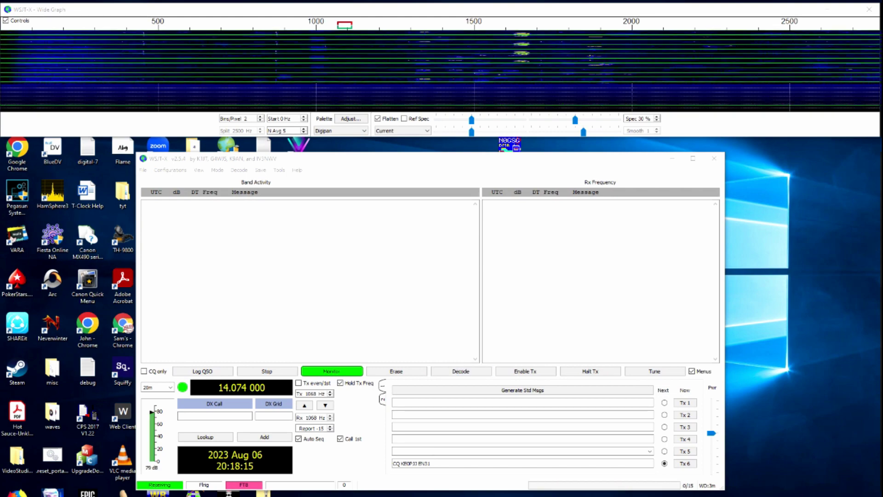
- Open the settings, review the General and Reporting options, and accept them
{"action": "left_click", "coordinate": [144, 171]}
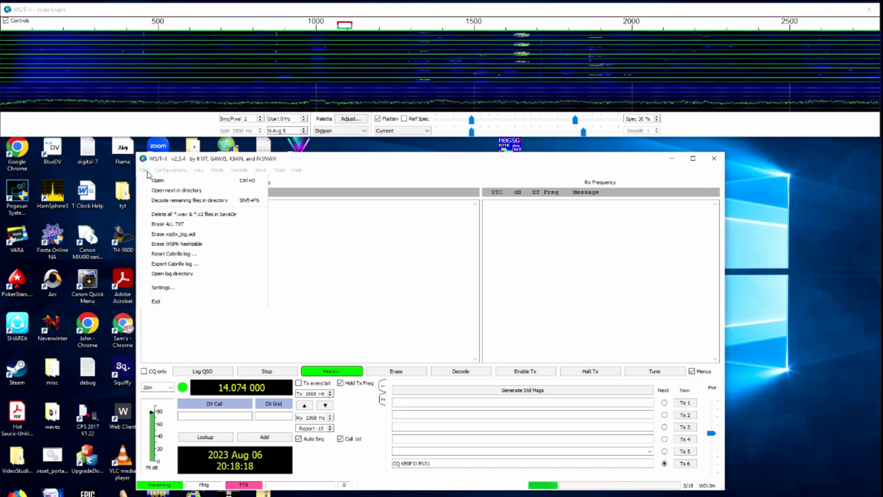
{"action": "left_click", "coordinate": [204, 289]}
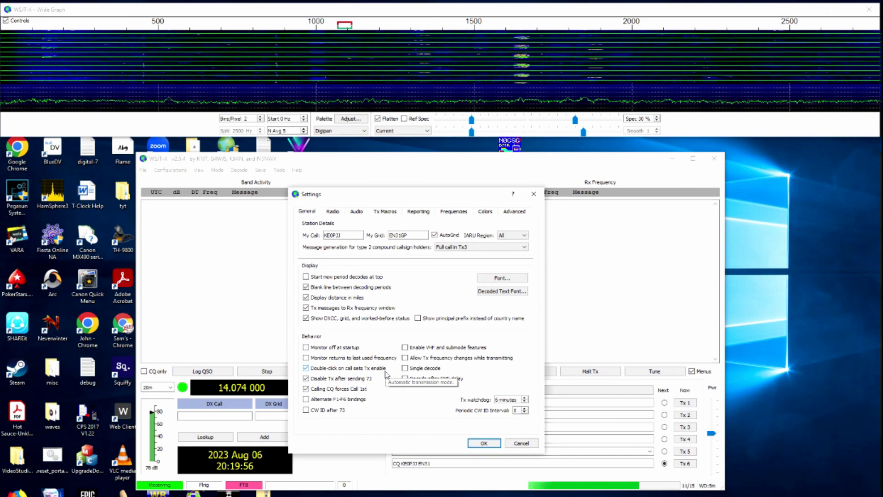
{"action": "left_click", "coordinate": [420, 213]}
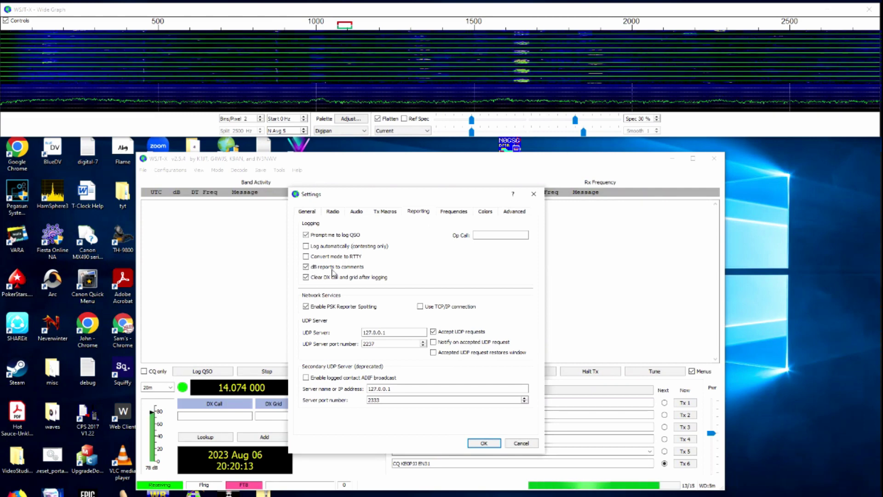
{"action": "mouse_move", "coordinate": [363, 272]}
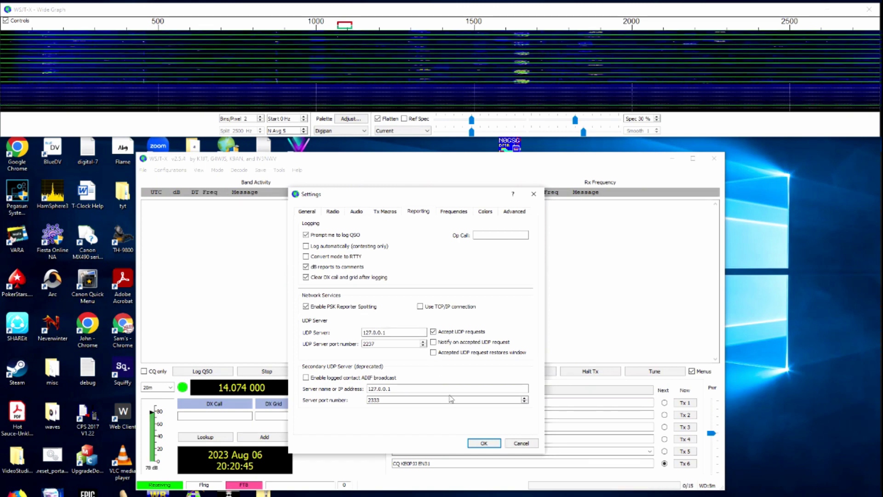
{"action": "left_click", "coordinate": [485, 444]}
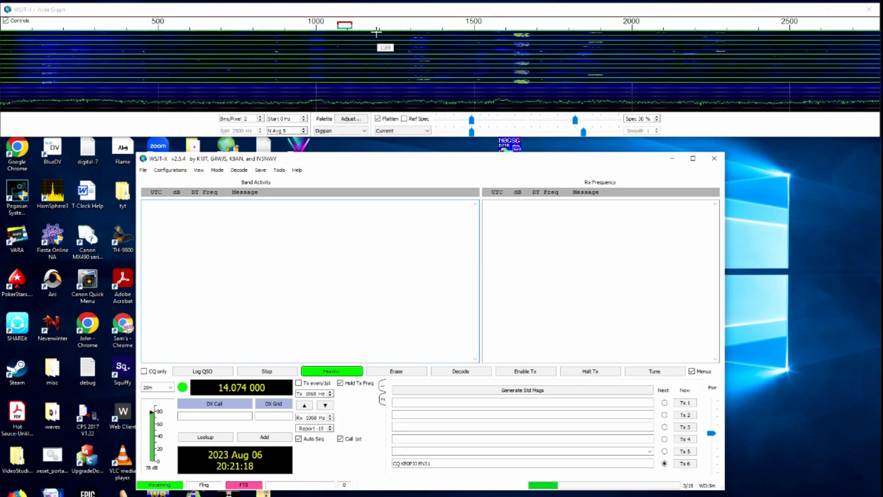
- Place the transmit marker at 1083 Hz and the receive marker at 1421 Hz on the waterfall, and realign both at 1188 Hz
{"action": "left_click", "coordinate": [379, 25], "text": "ctrl"}
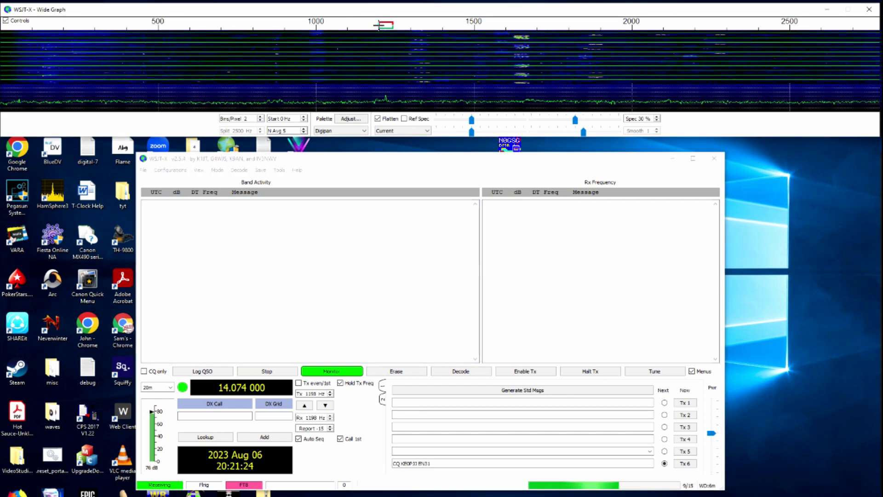
{"action": "left_click", "coordinate": [341, 20], "text": "shift"}
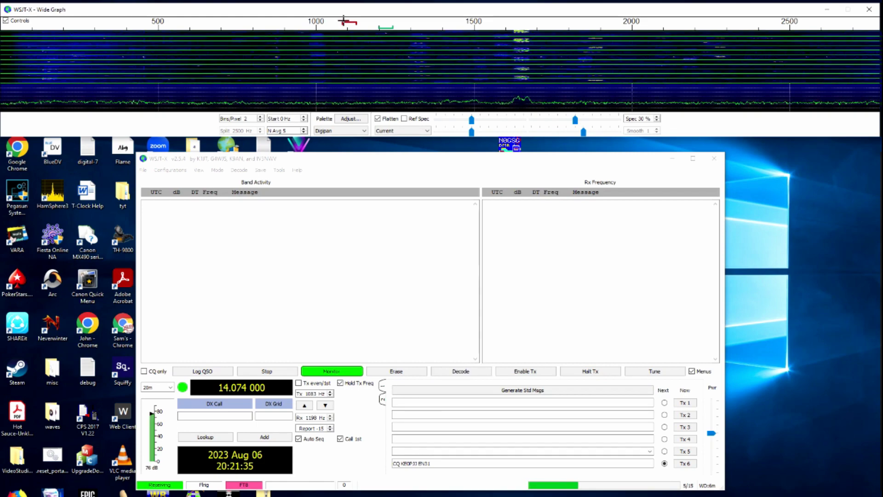
{"action": "left_click", "coordinate": [449, 25]}
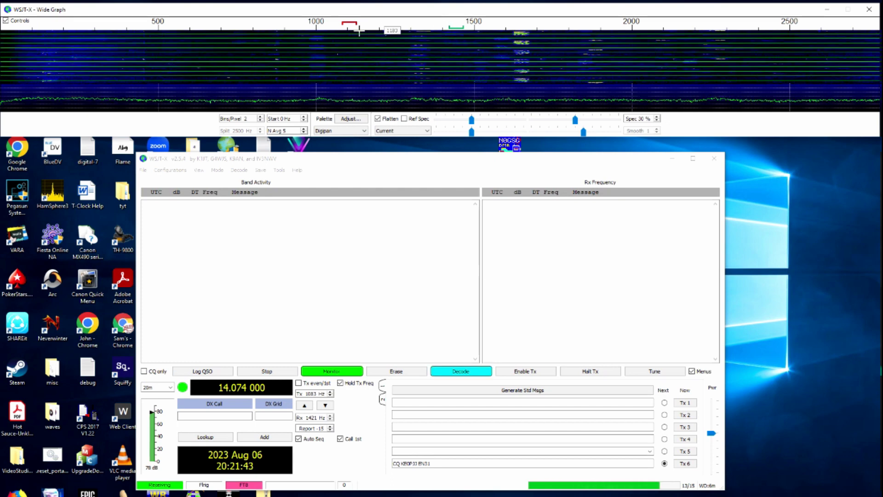
{"action": "double_click", "coordinate": [375, 23], "text": "ctrl"}
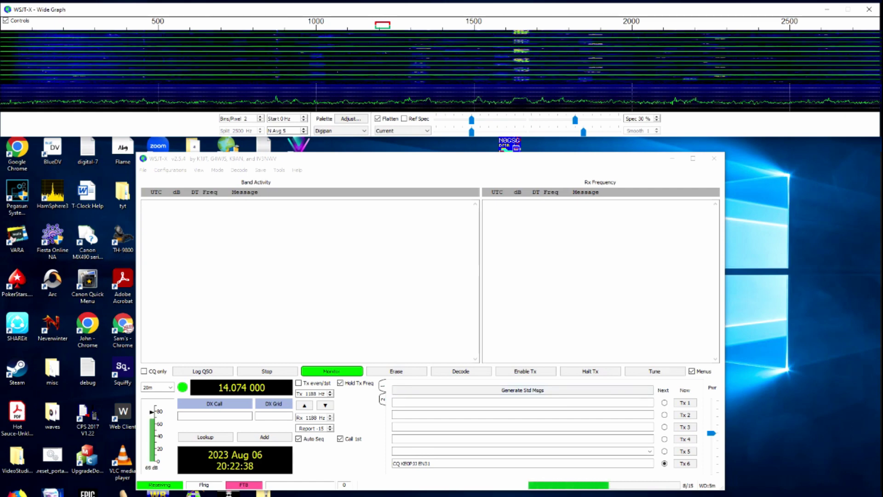
- Turn on automatic time setting in the Windows date and time settings and synchronize the computer clock
{"action": "right_click", "coordinate": [745, 495]}
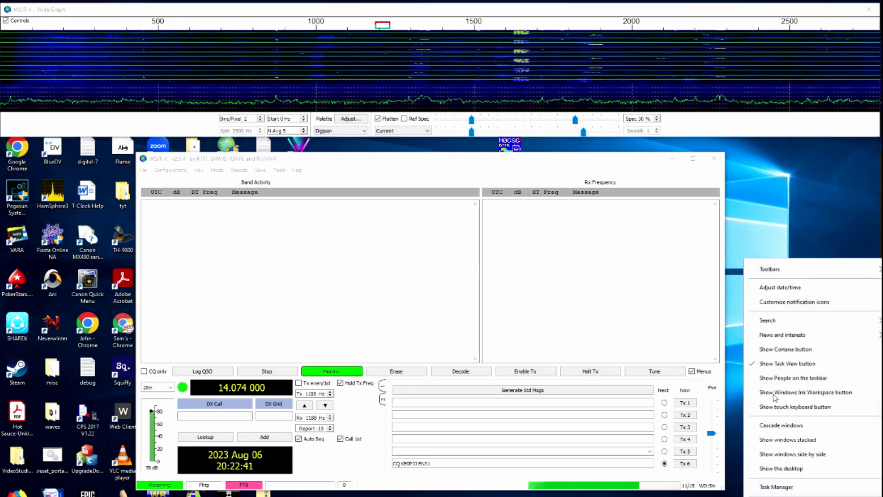
{"action": "left_click", "coordinate": [792, 288]}
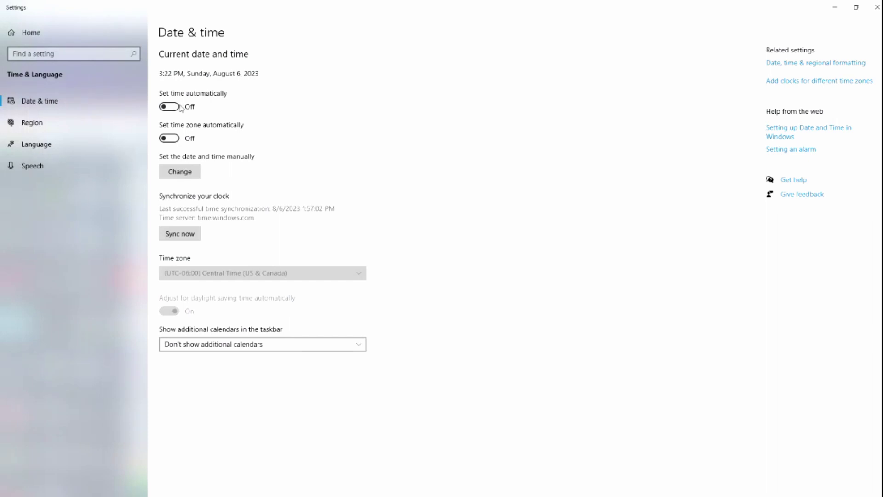
{"action": "left_click", "coordinate": [174, 109]}
{"action": "left_click", "coordinate": [187, 236]}
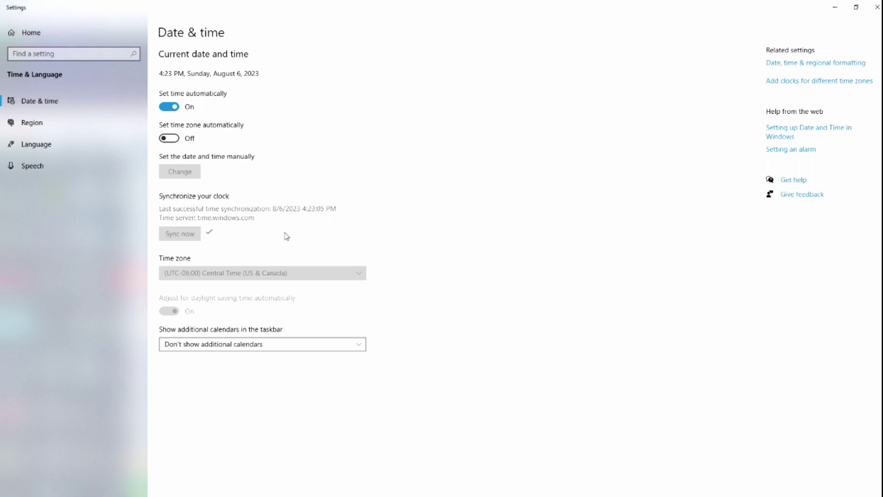
{"action": "left_click", "coordinate": [877, 6]}
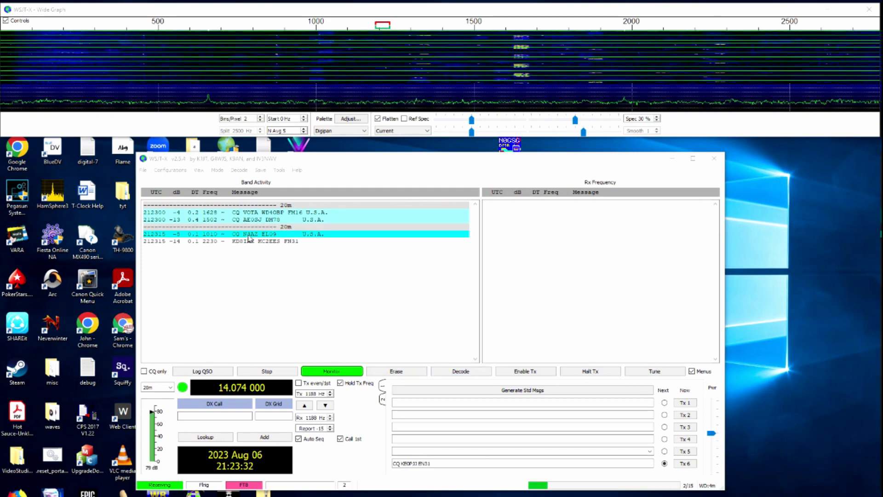
- Make and log two FT8 contacts on 20m, one by answering the CQ from grid EL09 and one by calling CQ
{"action": "double_click", "coordinate": [249, 234]}
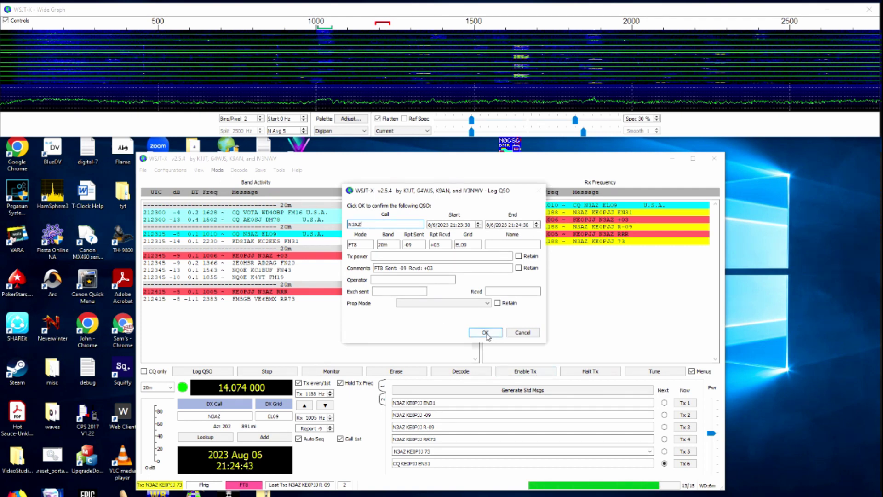
{"action": "left_click", "coordinate": [486, 335]}
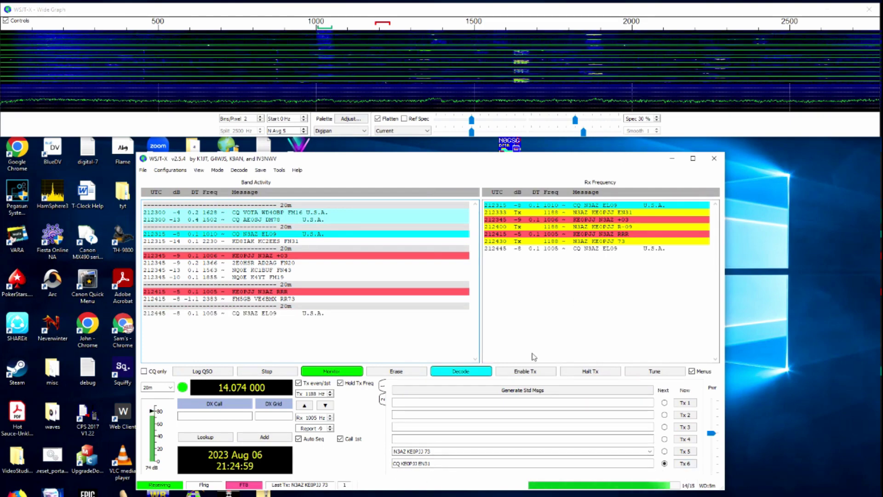
{"action": "left_click", "coordinate": [527, 375]}
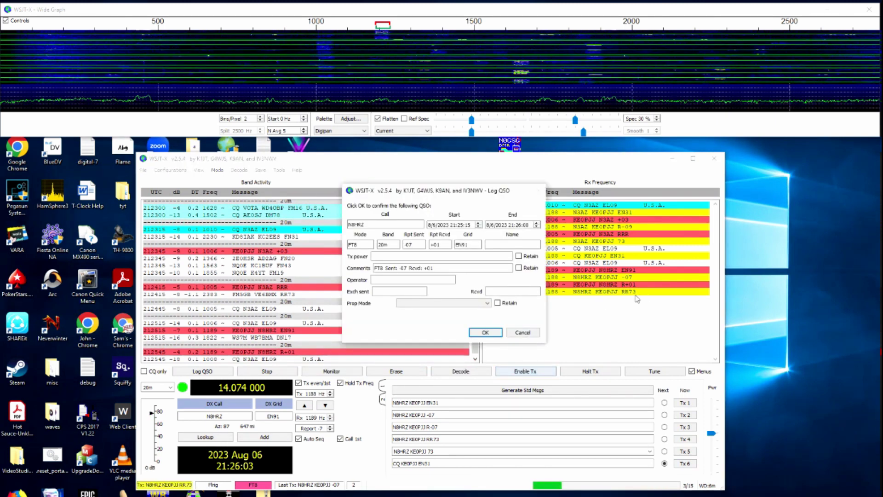
{"action": "left_click", "coordinate": [485, 332]}
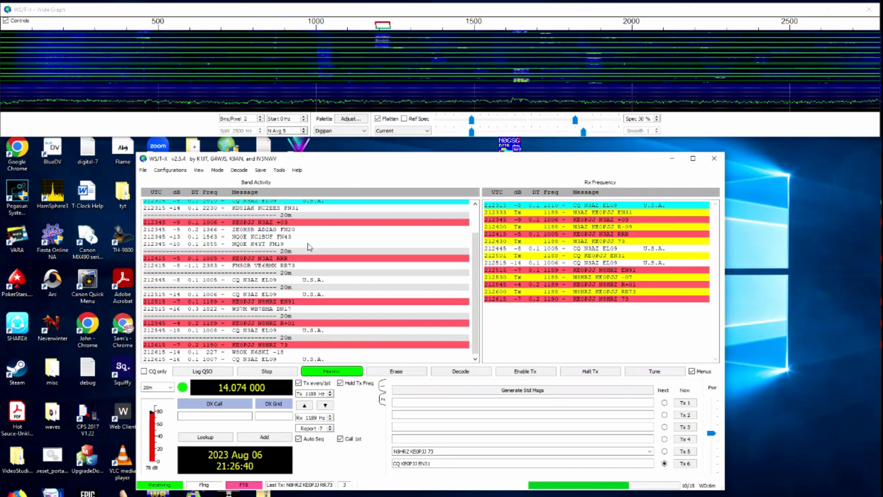
- Change the operating mode to FT4, answer the CQ from grid EM40 and log the contact
{"action": "left_click", "coordinate": [219, 170]}
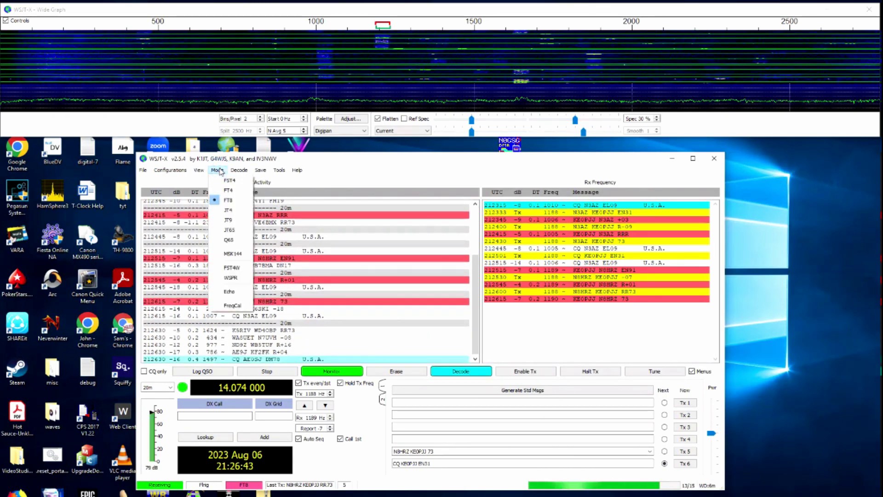
{"action": "left_click", "coordinate": [229, 191]}
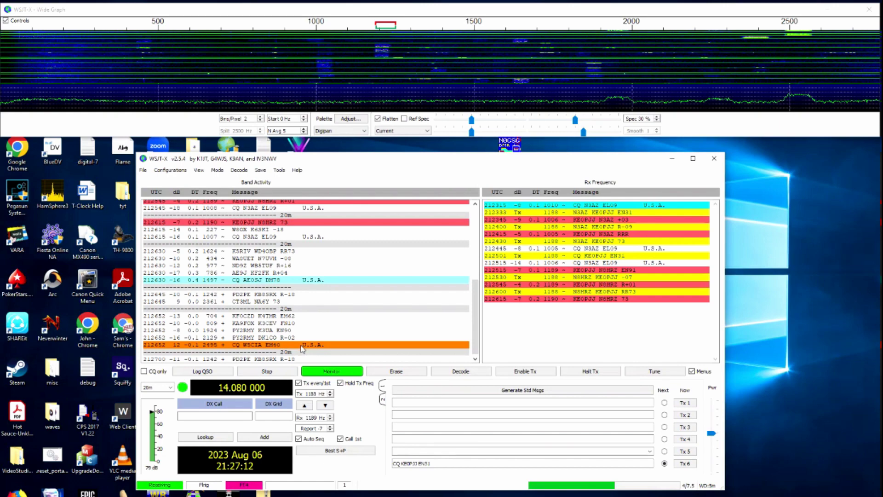
{"action": "double_click", "coordinate": [302, 345]}
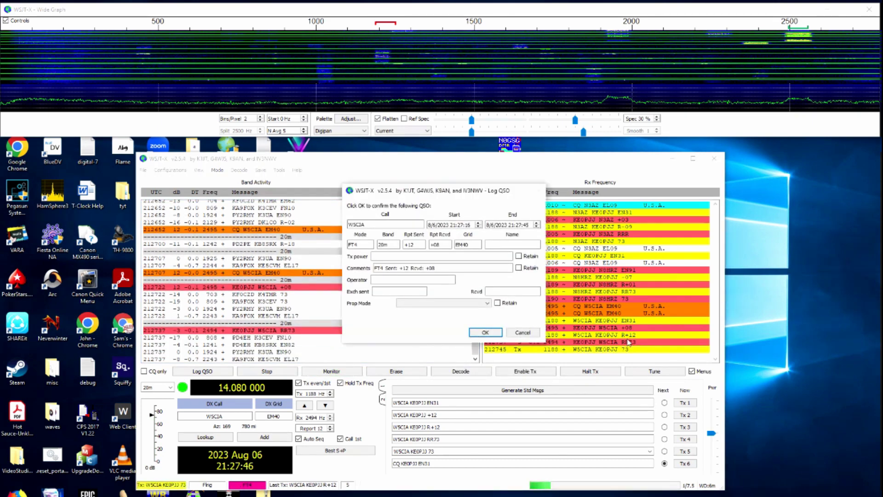
{"action": "left_click", "coordinate": [485, 333]}
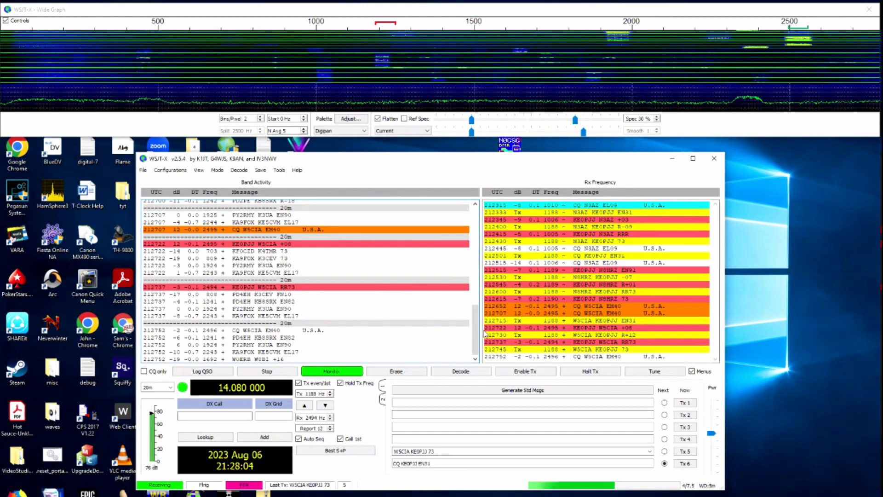
- Switch to the PSK Reporter map in the browser and inspect reception report details in Europe and western North America
{"action": "key", "text": "F11"}
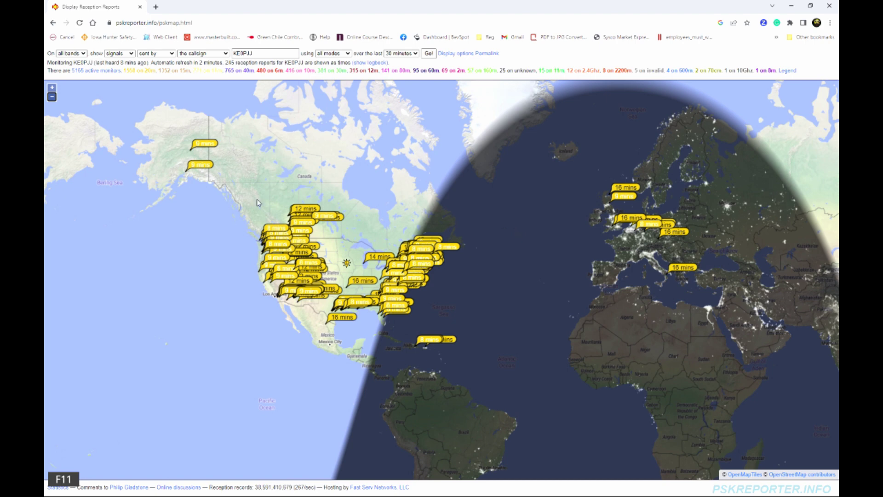
{"action": "mouse_move", "coordinate": [631, 219]}
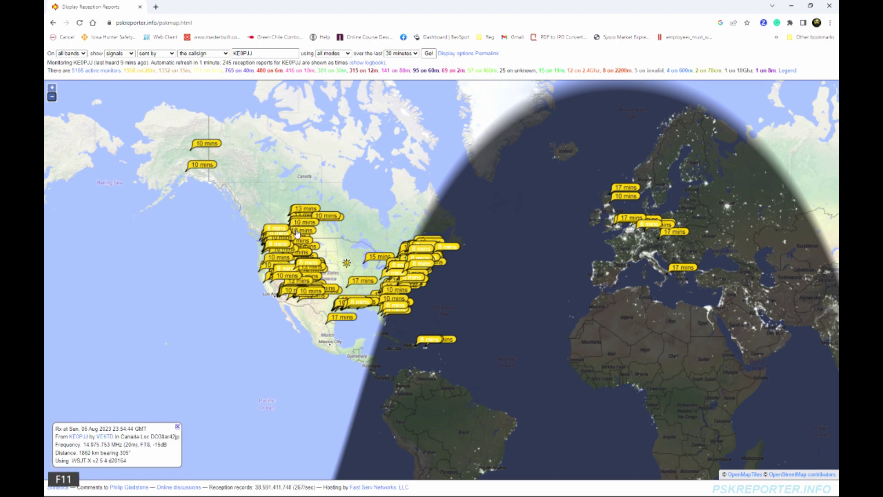
{"action": "mouse_move", "coordinate": [286, 266]}
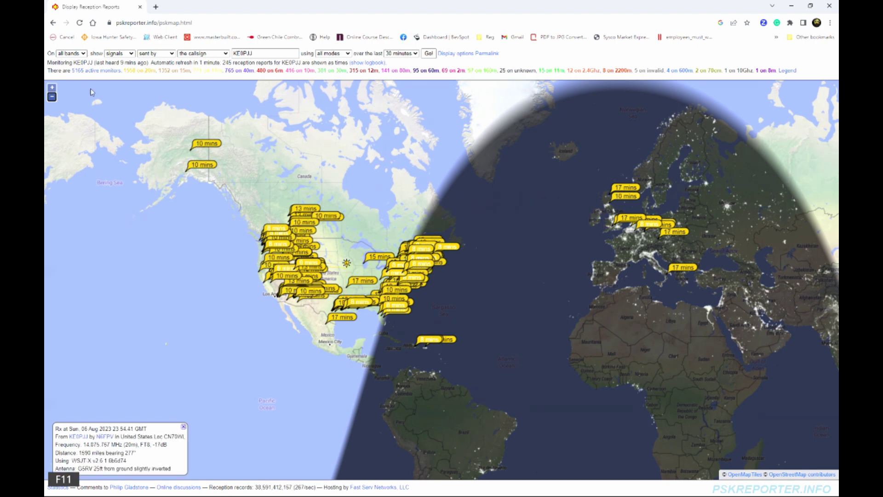
- Check the map filters and look up signals sent by the callsign on all bands and modes over the last 30 minutes
{"action": "left_click", "coordinate": [78, 57]}
{"action": "left_click", "coordinate": [77, 61]}
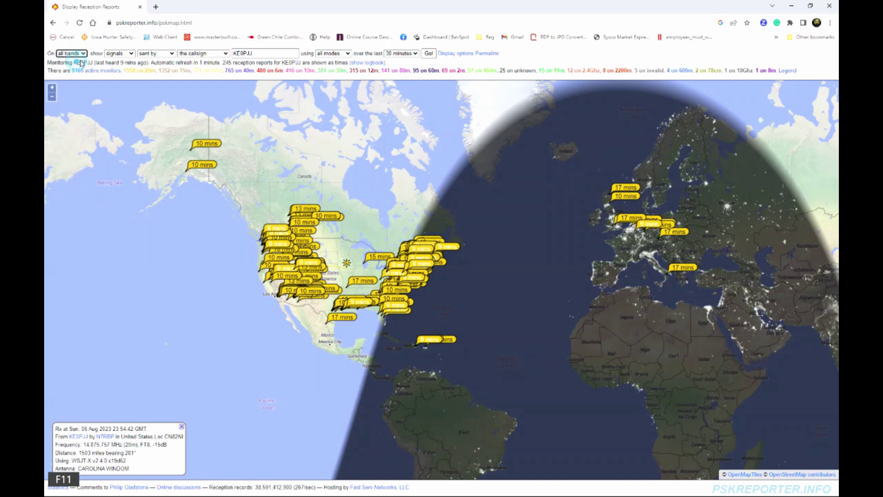
{"action": "left_click", "coordinate": [131, 57]}
{"action": "left_click", "coordinate": [147, 58]}
{"action": "left_click", "coordinate": [153, 54]}
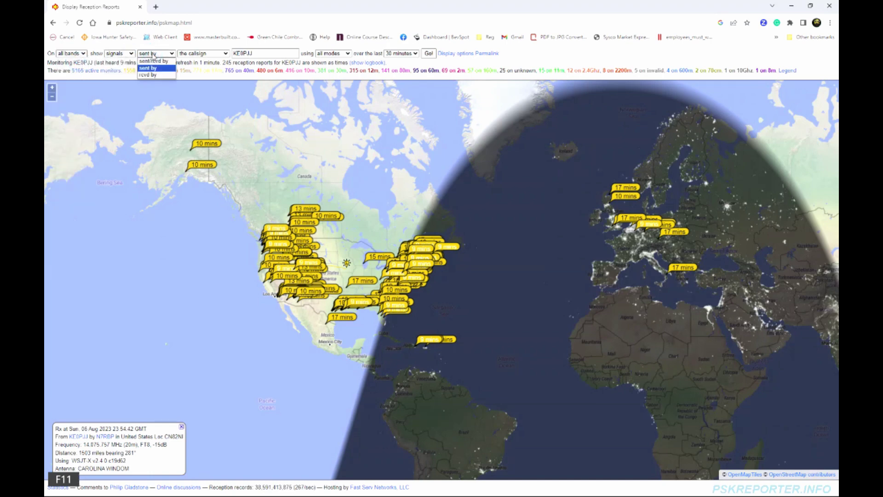
{"action": "left_click", "coordinate": [153, 55]}
{"action": "left_click", "coordinate": [226, 53]}
{"action": "left_click", "coordinate": [229, 54]}
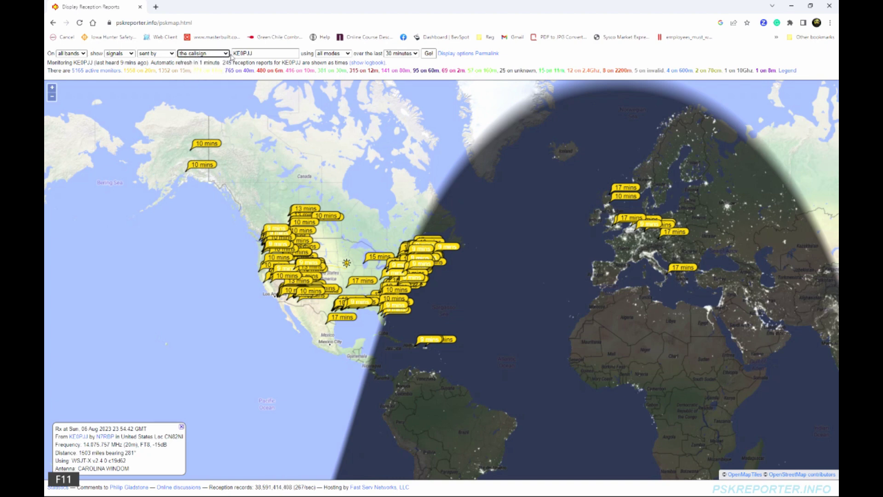
{"action": "left_click_drag", "start_coordinate": [257, 53], "coordinate": [231, 55]}
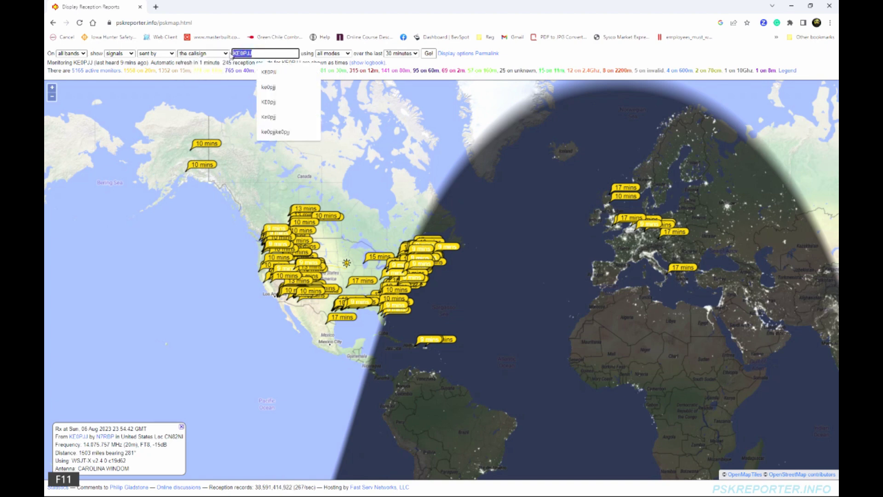
{"action": "left_click", "coordinate": [325, 54]}
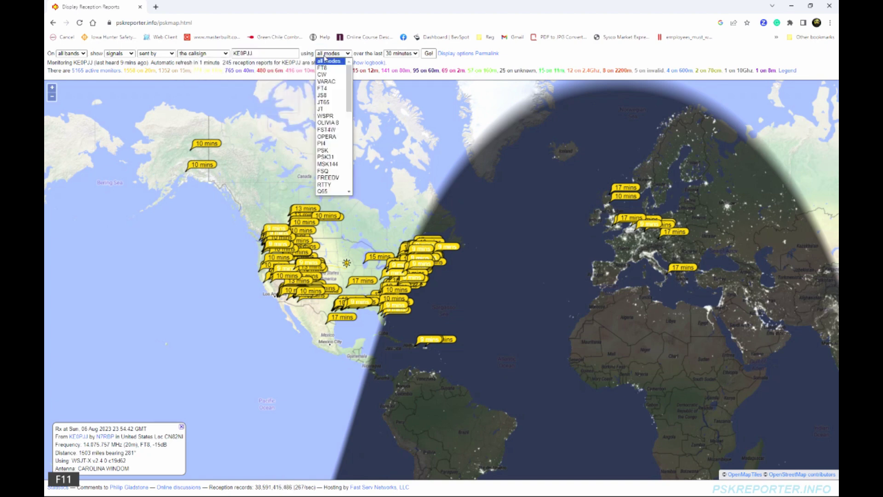
{"action": "left_click", "coordinate": [325, 61]}
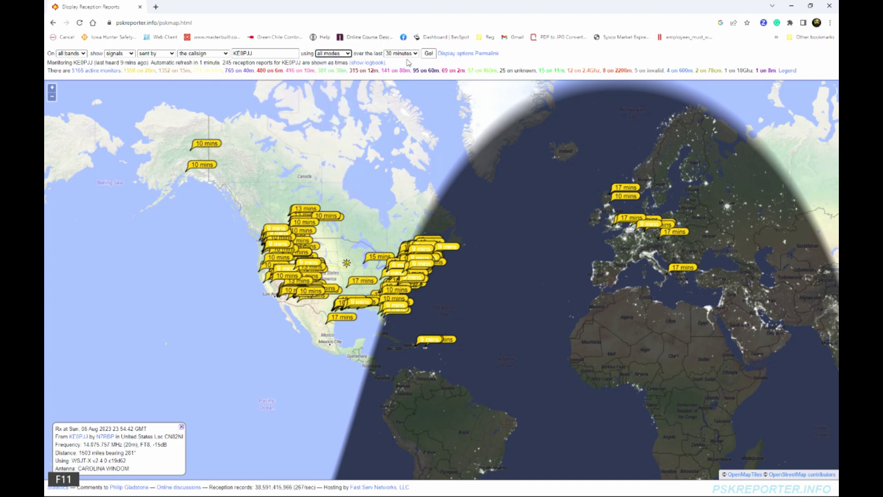
{"action": "left_click", "coordinate": [435, 54]}
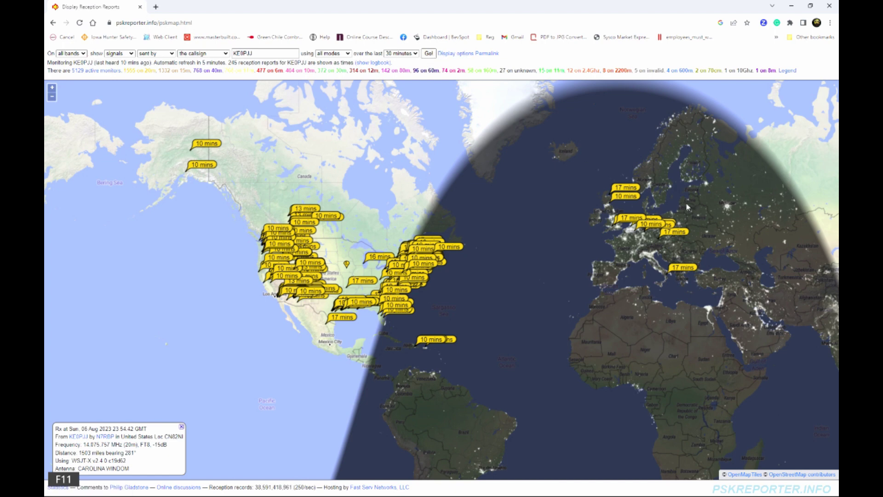
{"action": "mouse_move", "coordinate": [342, 231]}
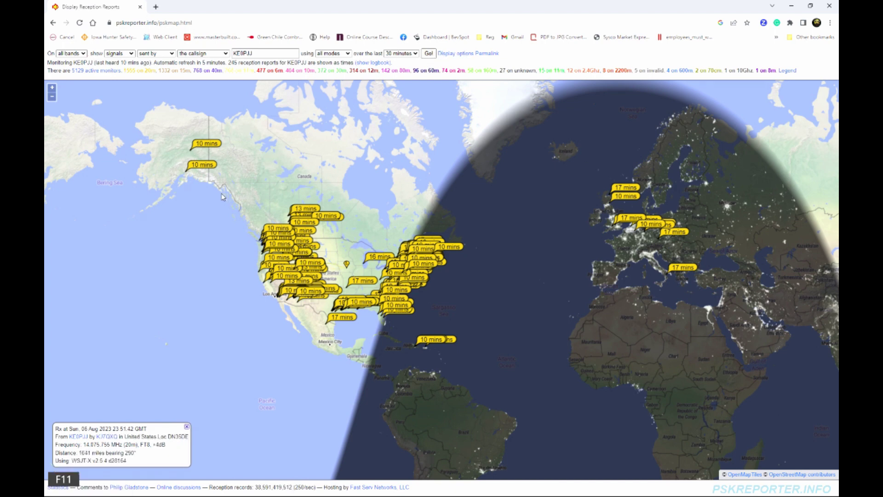